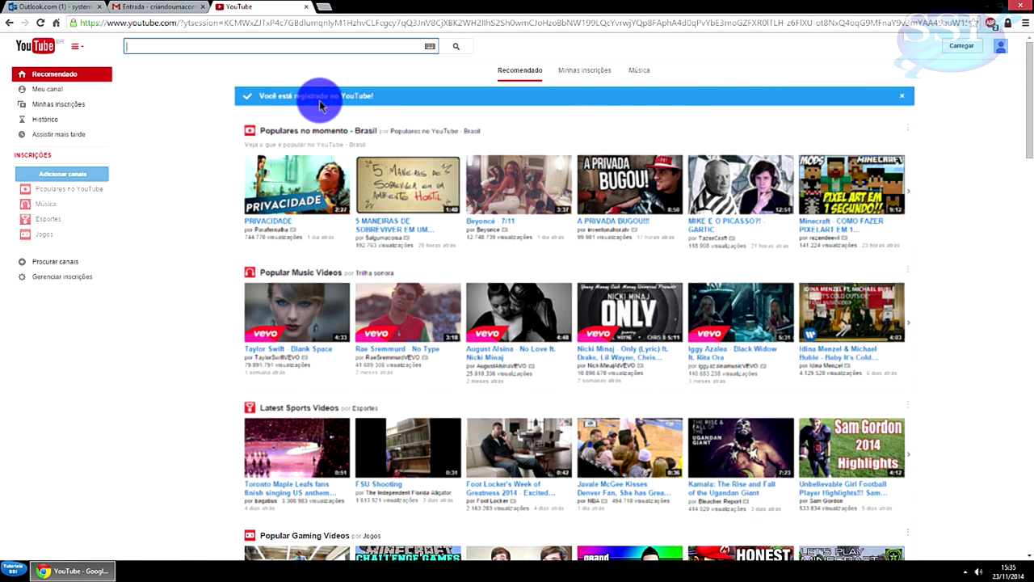
Step: Switch to the Outlook.com inbox, open the Gmail welcome message and follow its mail.google.com link, keeping only one Gmail page open
left_click(73, 10)
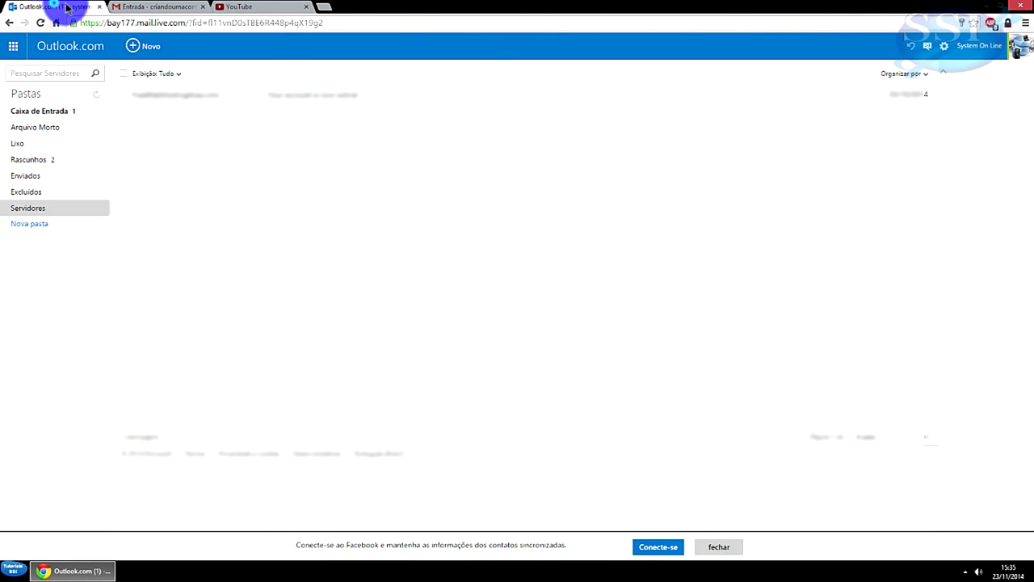
left_click(66, 112)
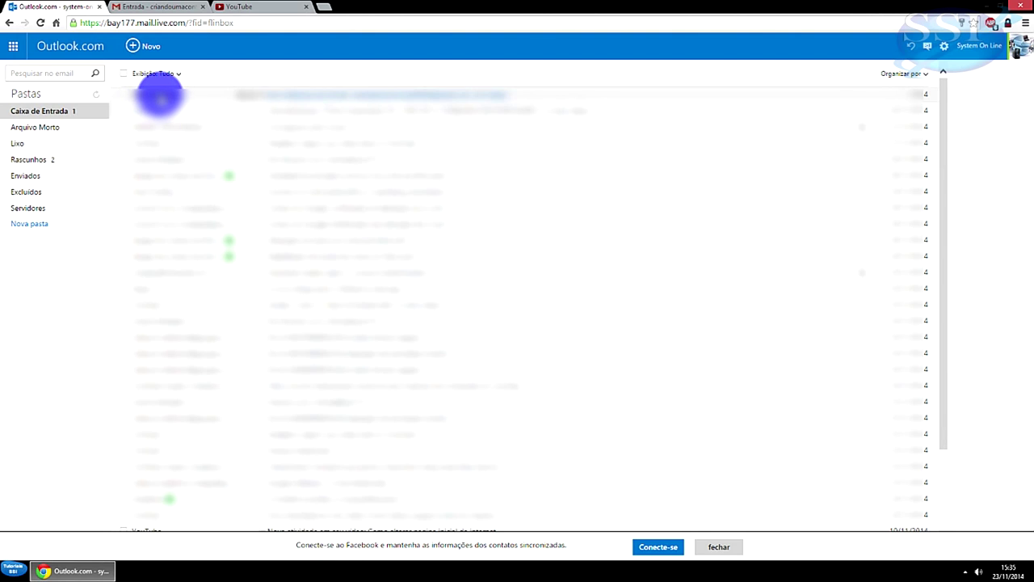
left_click(161, 96)
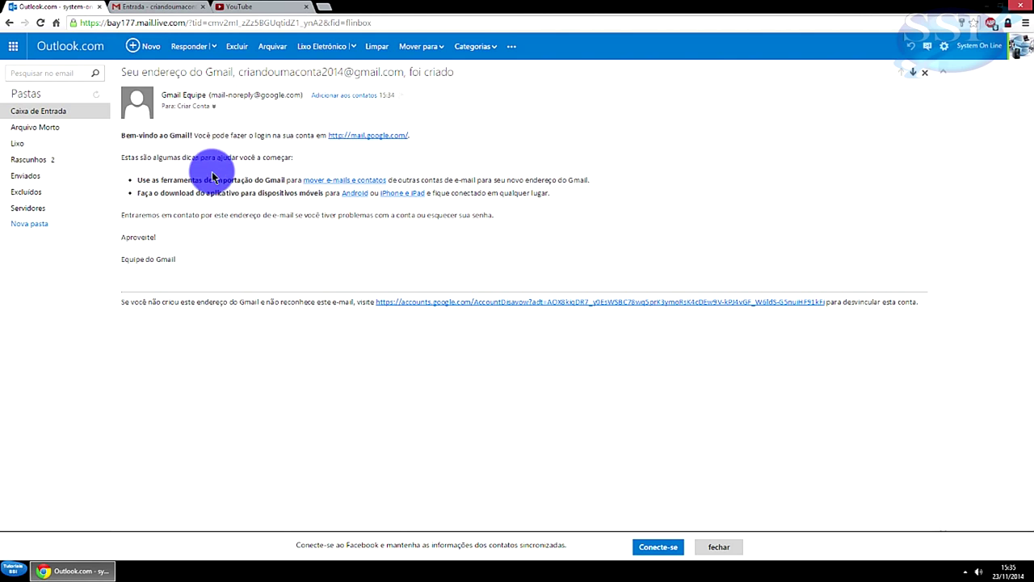
left_click(380, 138)
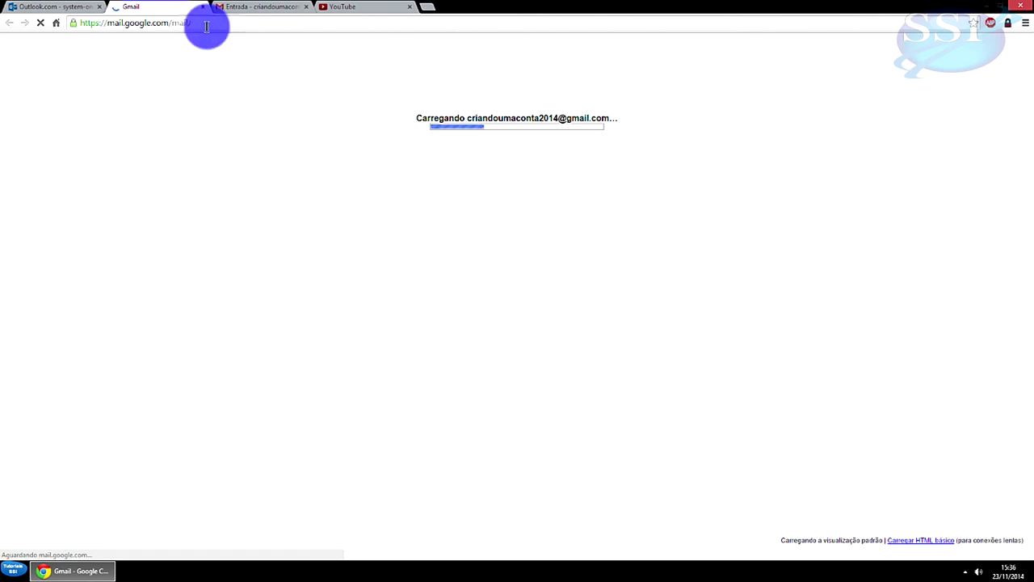
left_click(307, 7)
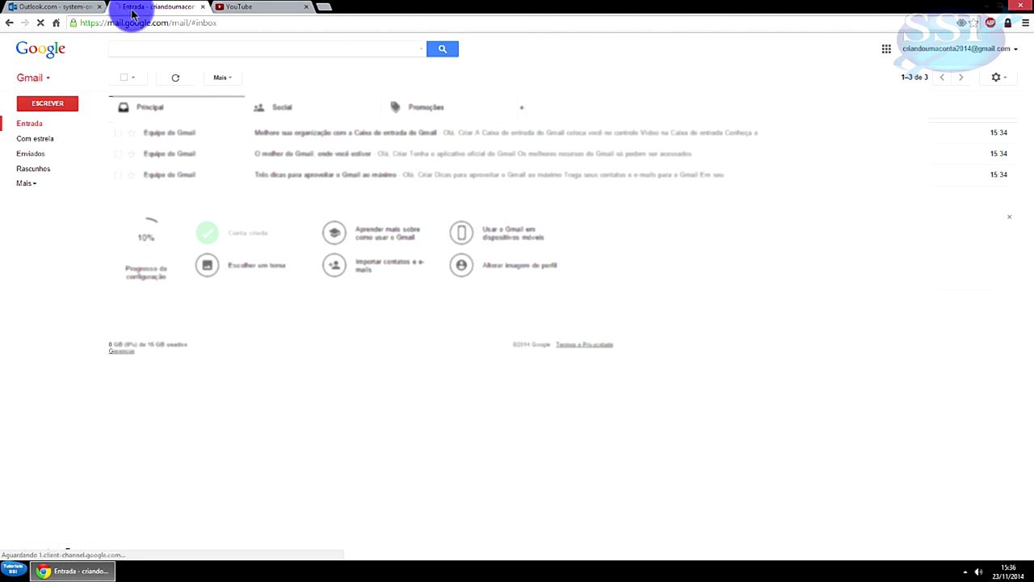
Step: Reload the Outlook.com mailbox and return to the Gmail inbox
left_click(54, 7)
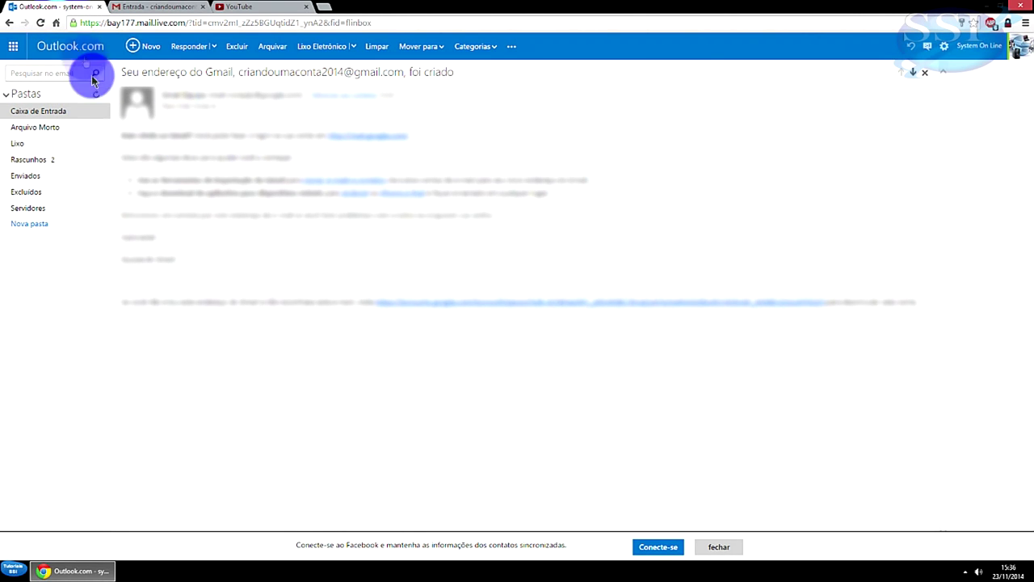
left_click(39, 24)
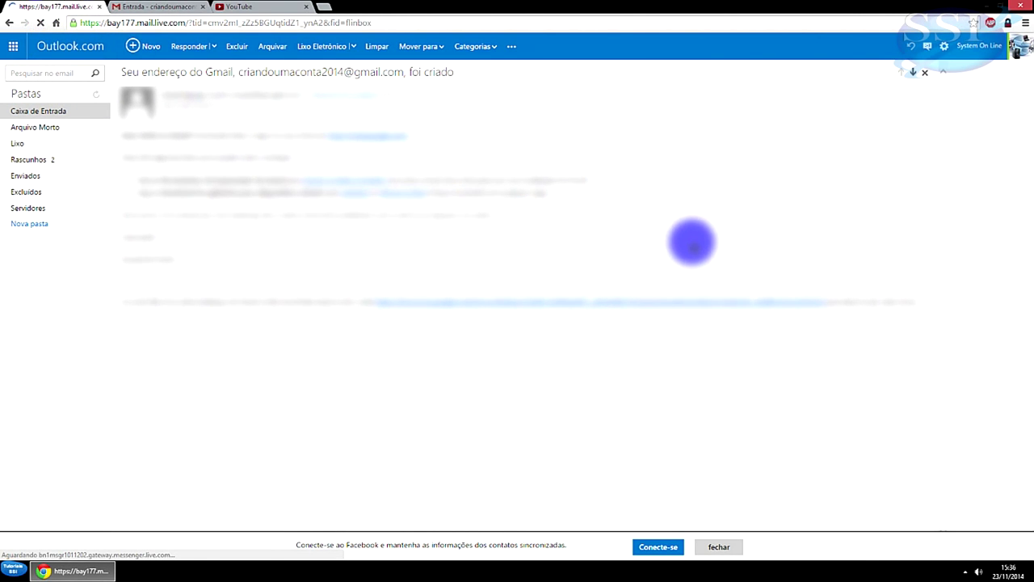
left_click(171, 6)
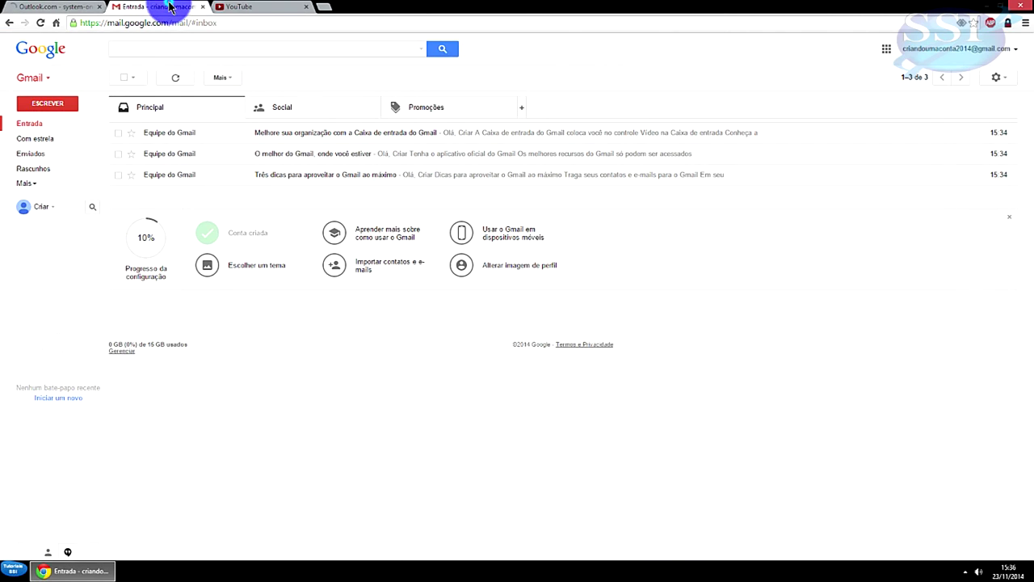
Step: Switch to YouTube and open the account settings overview for the signed-in account
left_click(260, 9)
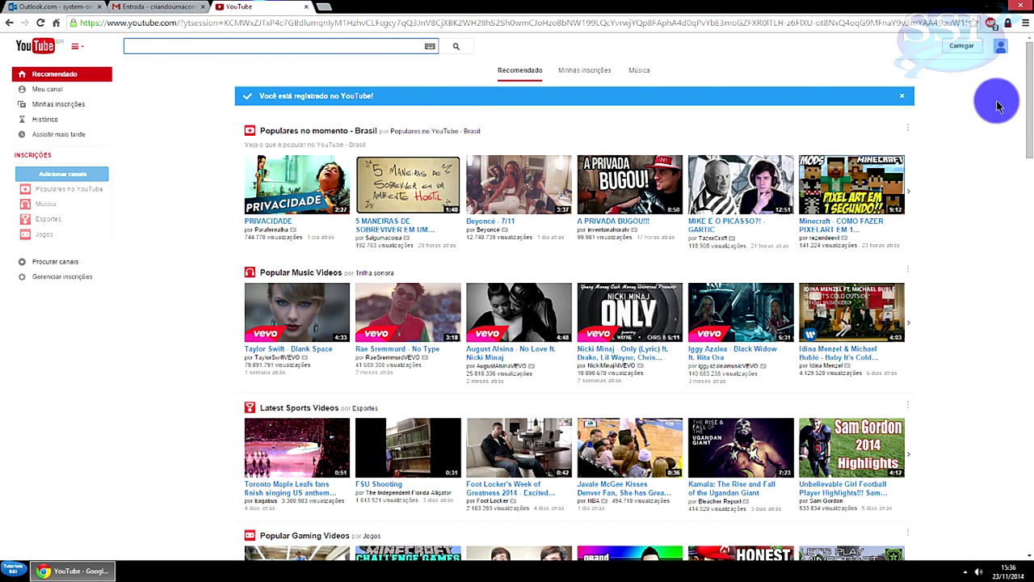
left_click(1003, 50)
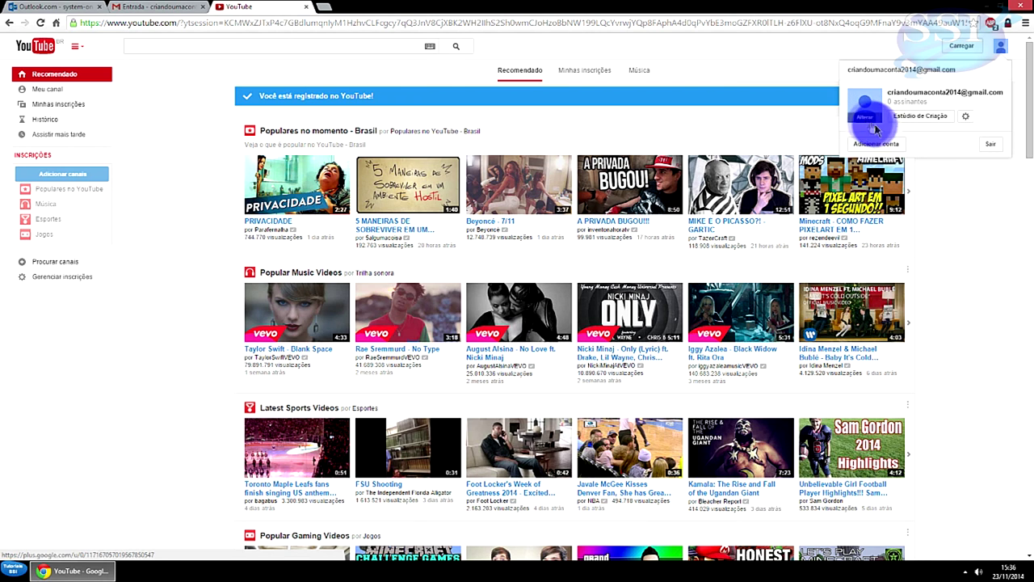
left_click(970, 119)
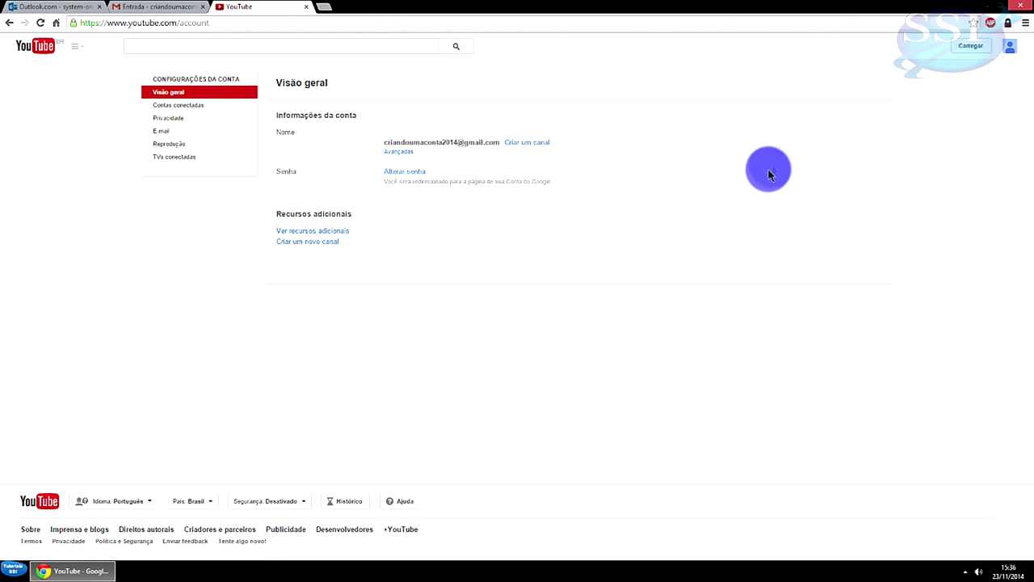
Step: Create a YouTube channel for the account, entering the first name and surname under which it appears
left_click(539, 146)
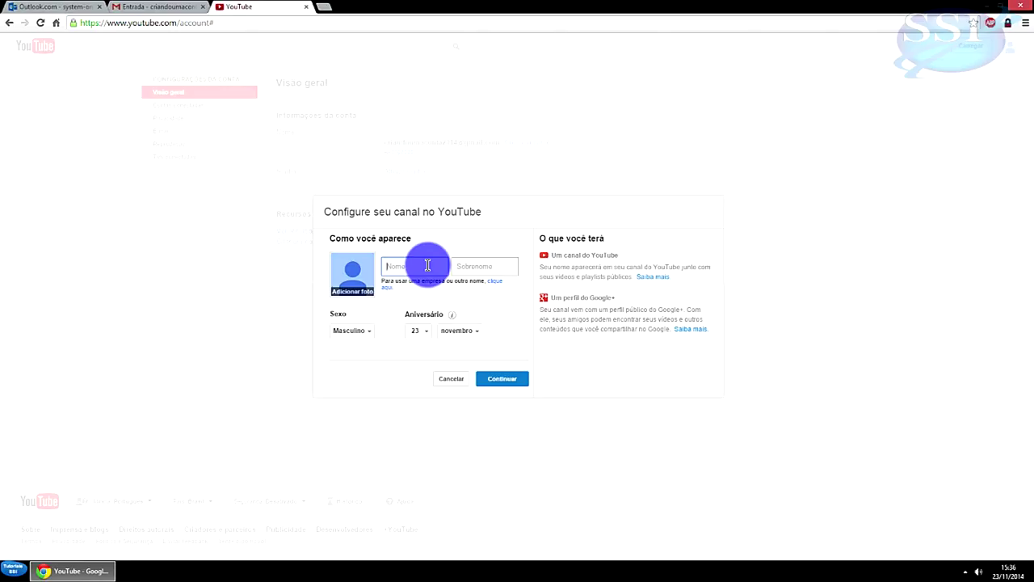
type("Cria")
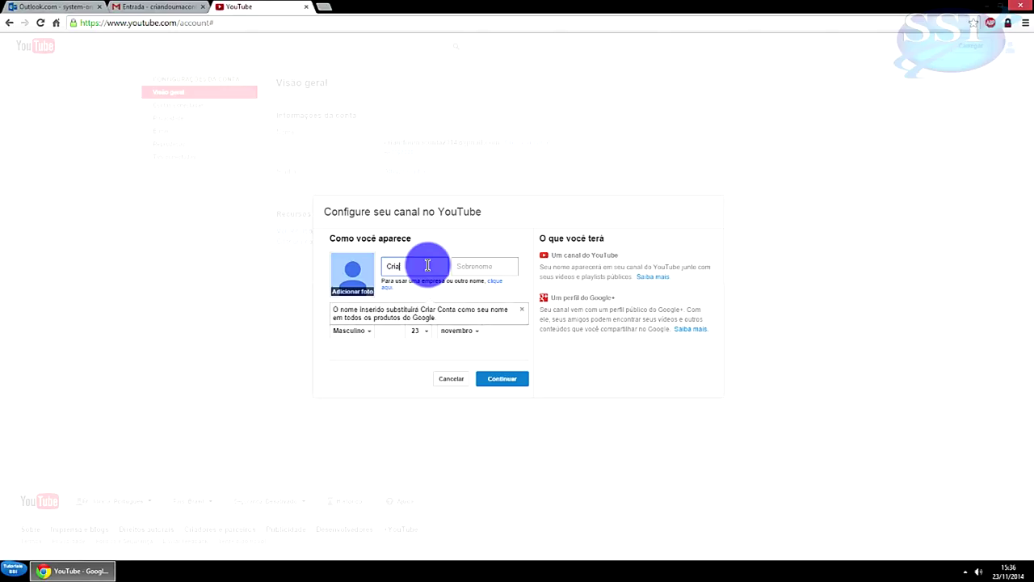
type("r")
key("Tab")
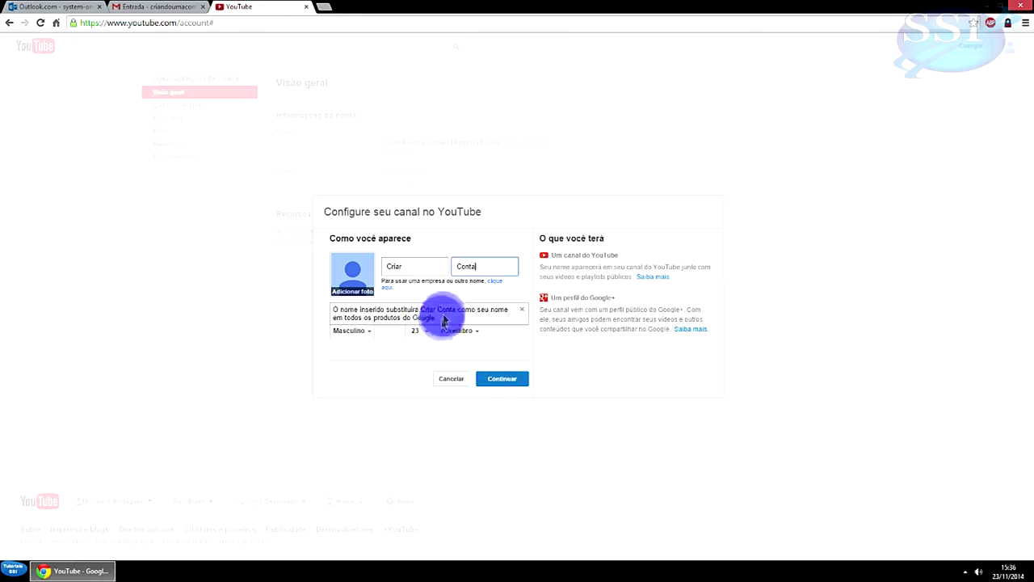
left_click(504, 381)
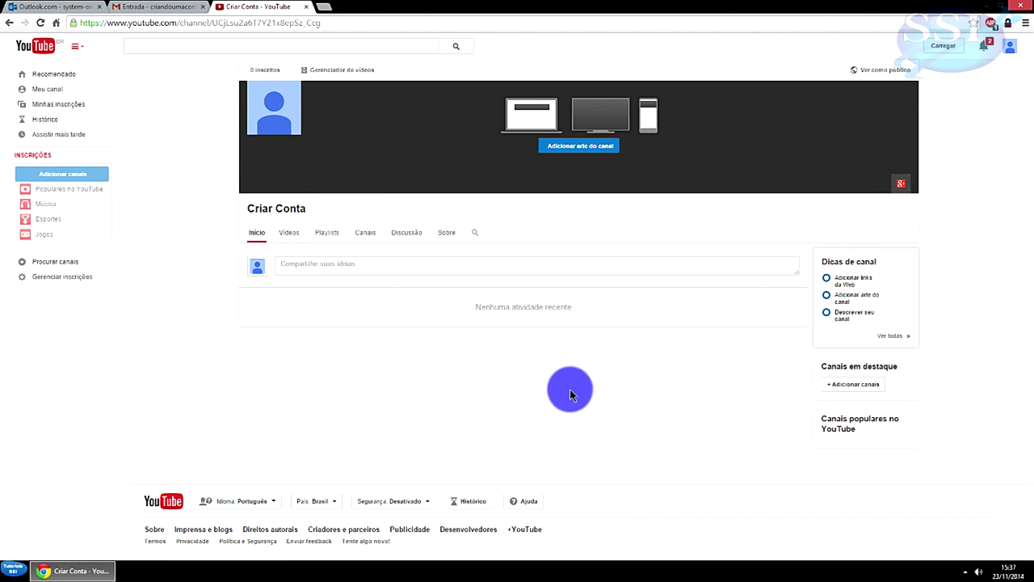
Step: Start a YouTube upload and pick the video file MOV01027 from the video folder on the computer
mouse_move(277, 134)
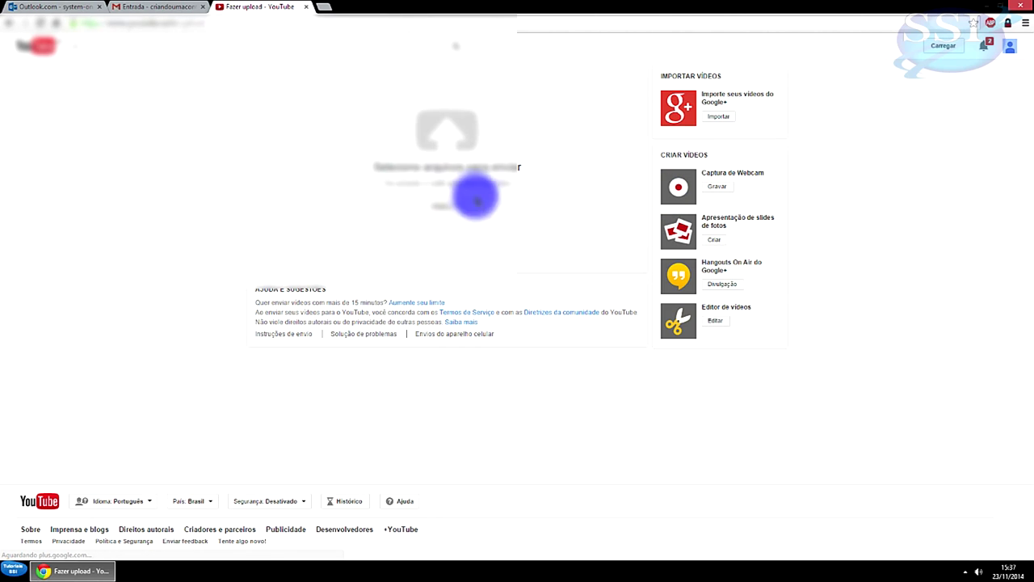
left_click(444, 146)
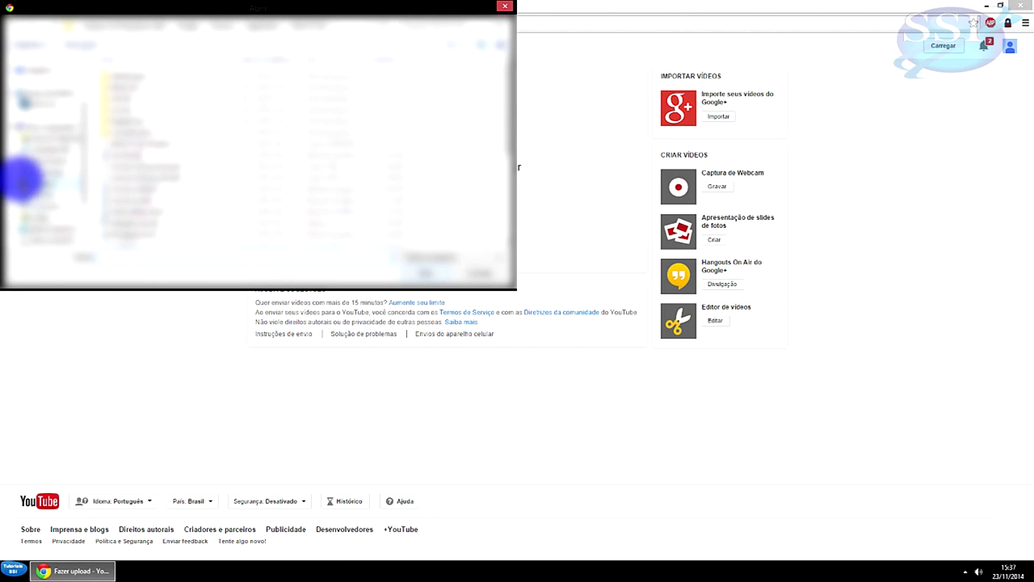
left_click(58, 217)
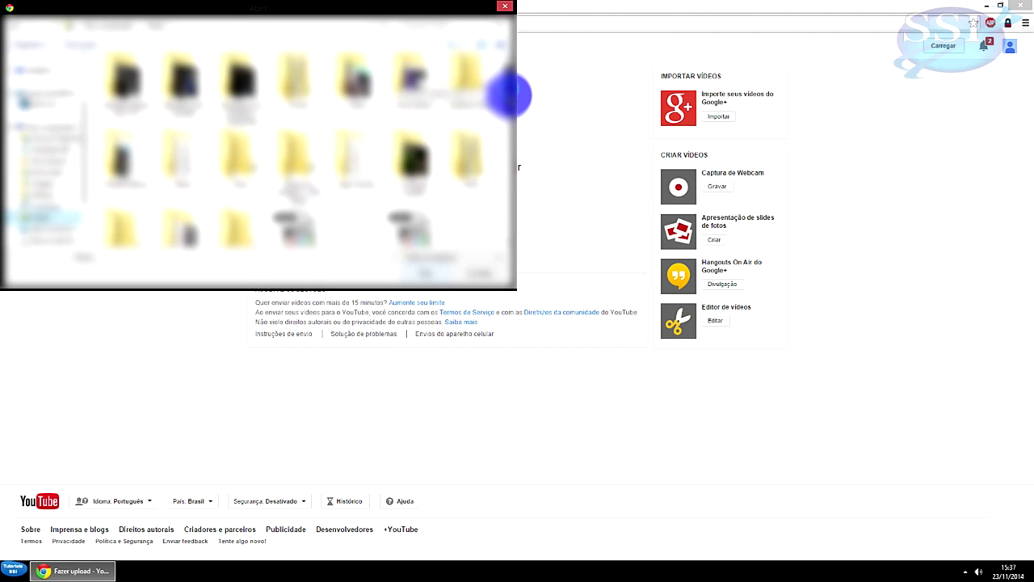
scroll(509, 95, "down", 2)
left_click_drag(515, 117, 517, 218)
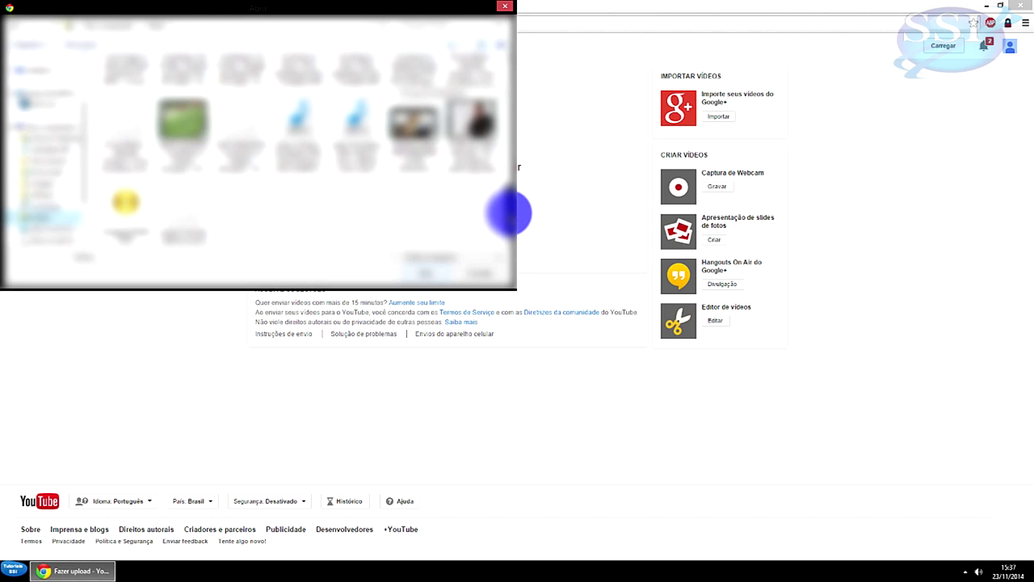
left_click_drag(509, 213, 507, 73)
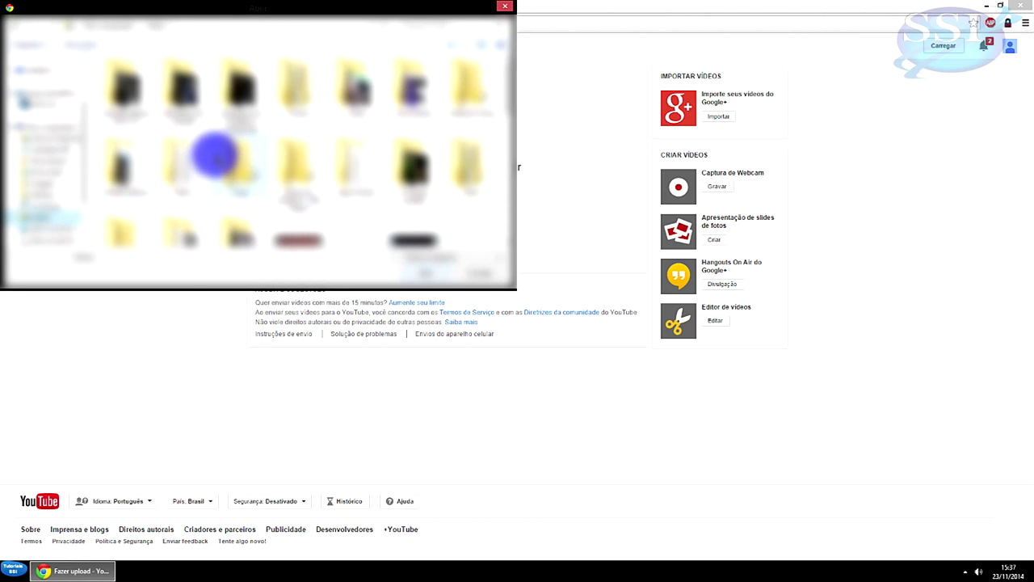
double_click(298, 79)
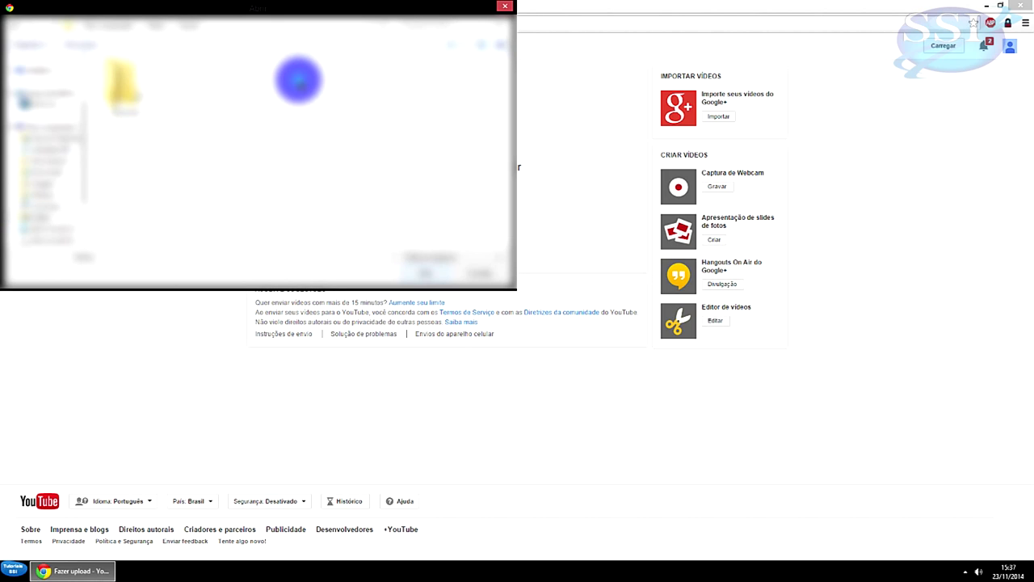
double_click(133, 84)
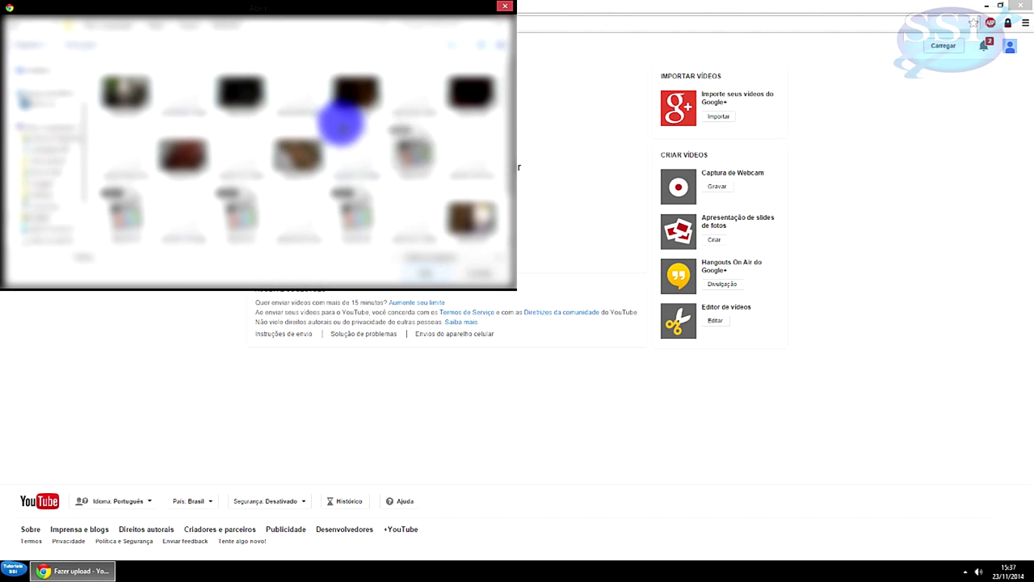
left_click(132, 89)
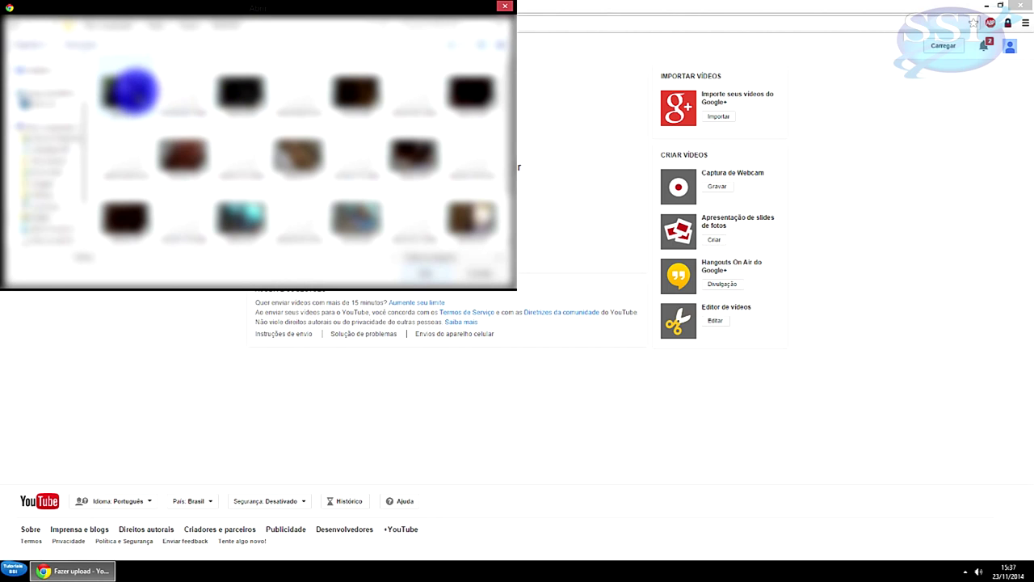
left_click(434, 268)
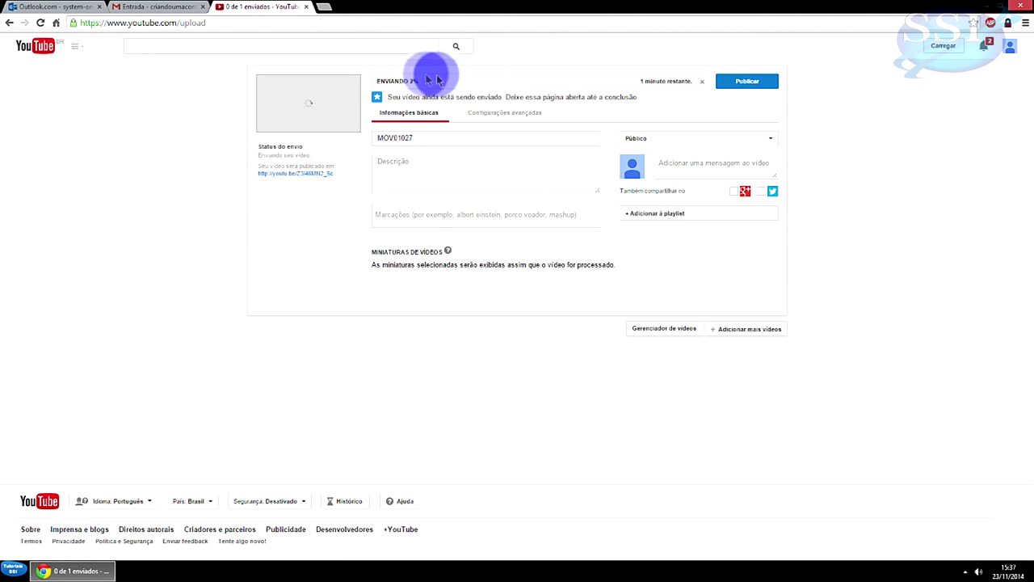
Step: Replace the uploaded video's title with "Nome"
left_click_drag(475, 138, 376, 139)
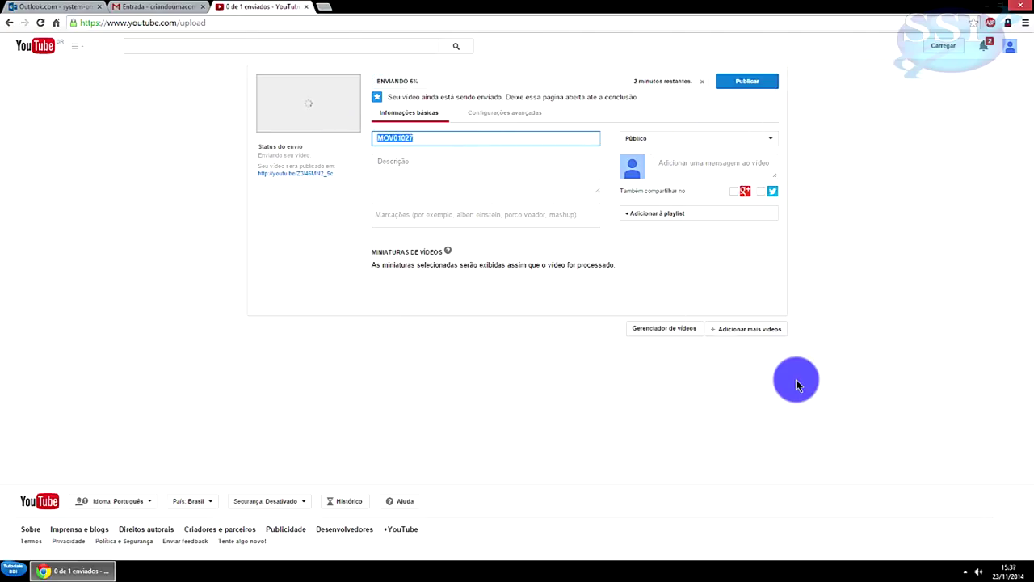
type("Ne")
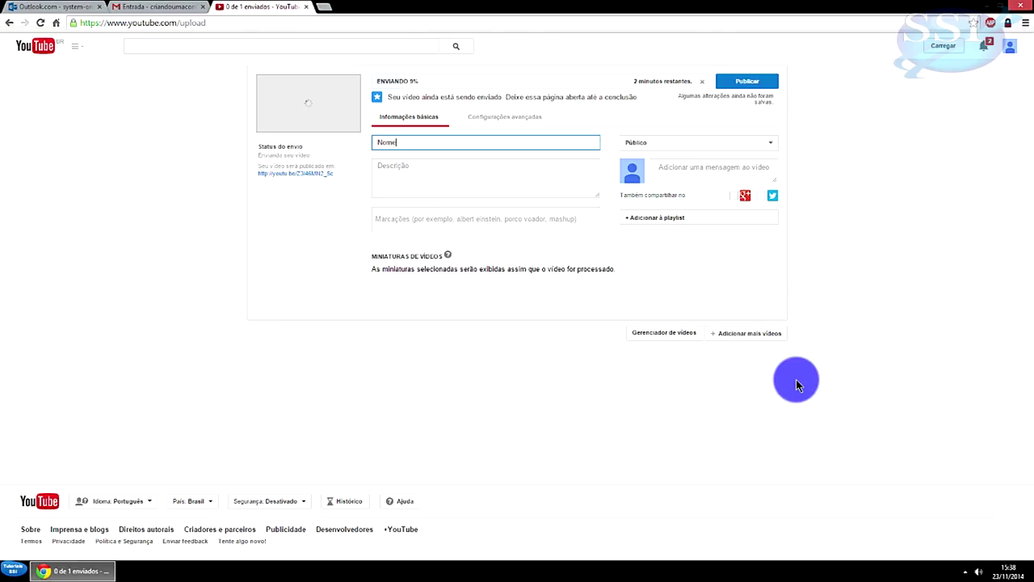
type("me")
Step: Look over the description, tags and title fields in the video's basic information
left_click(530, 176)
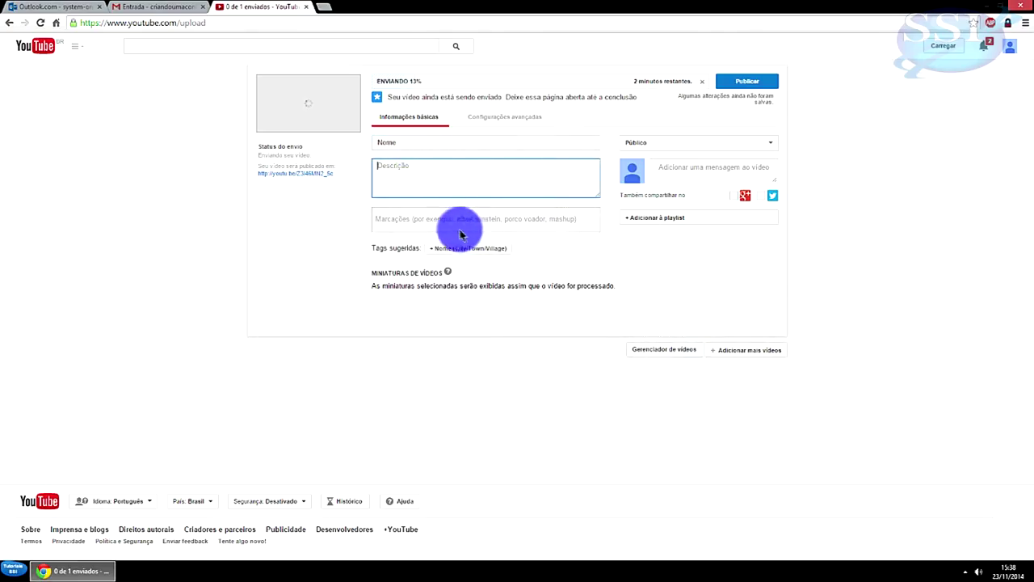
left_click(436, 219)
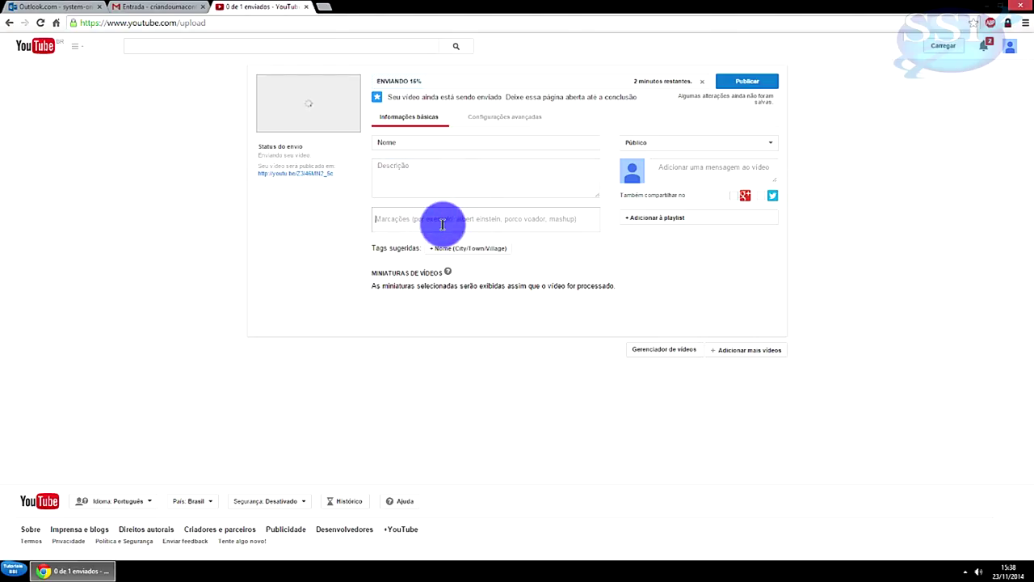
left_click(395, 145)
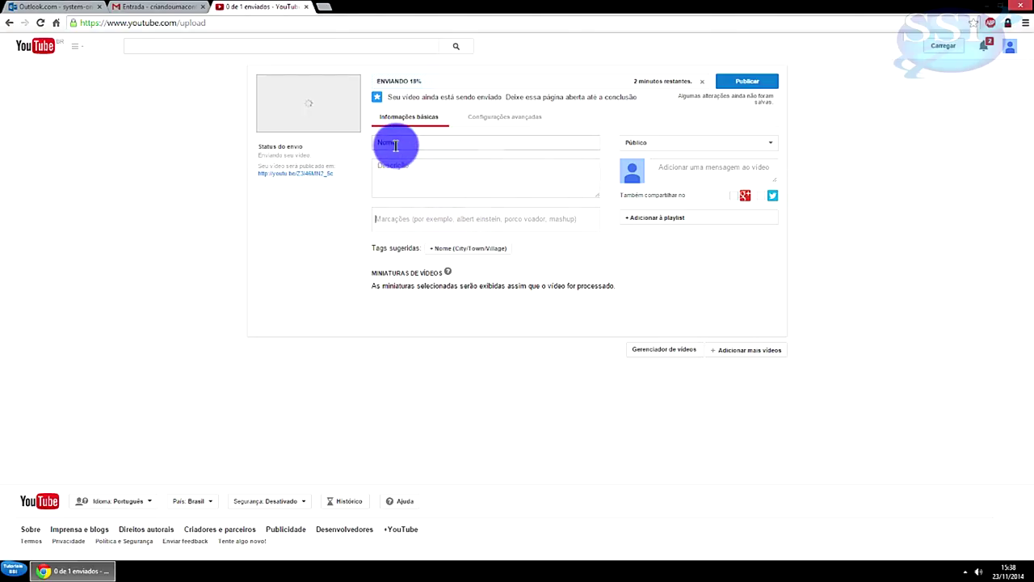
left_click(485, 221)
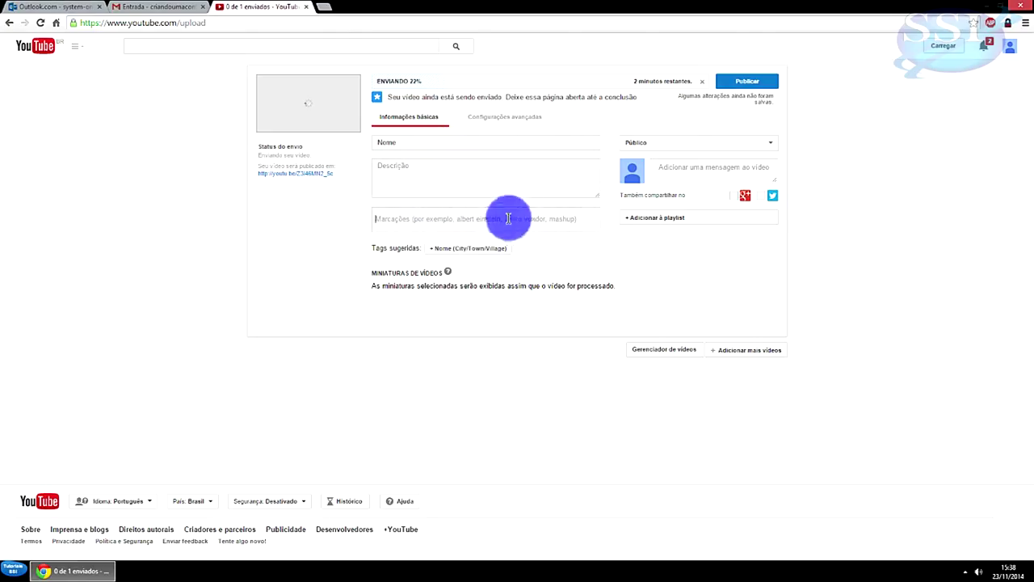
Step: Show the video's advanced settings and try to publish the video
left_click(510, 121)
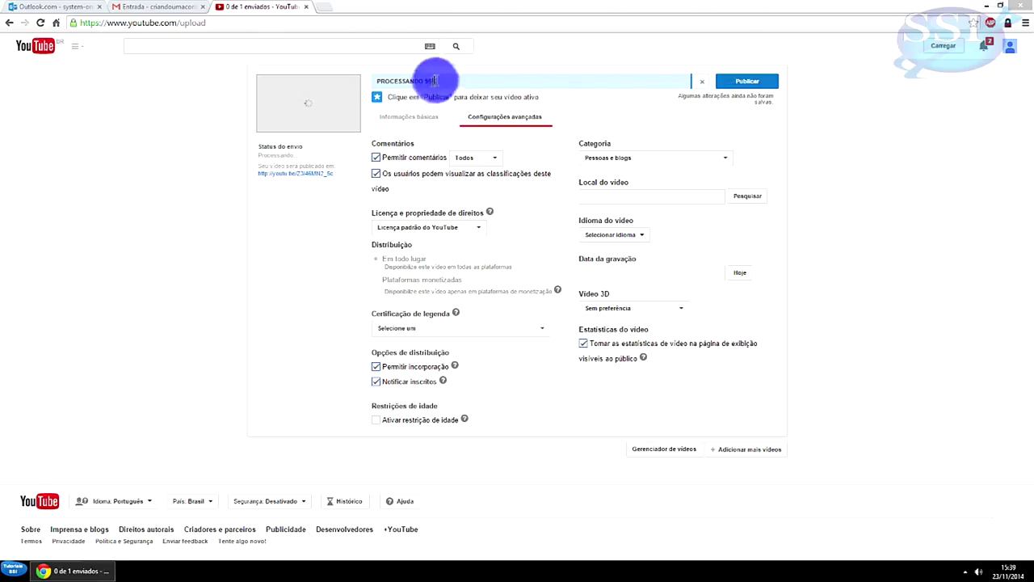
left_click(751, 86)
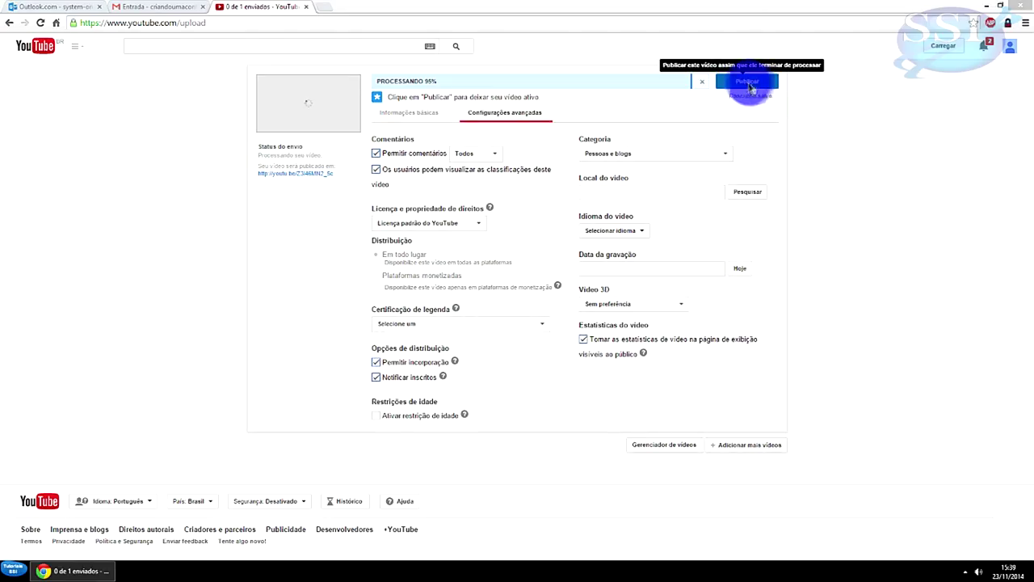
left_click(402, 116)
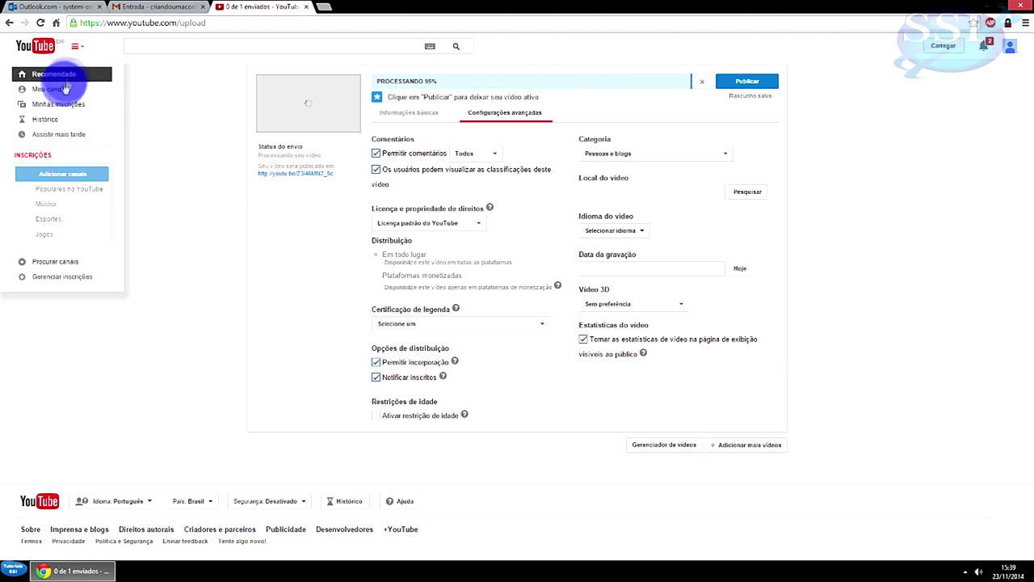
Step: Delete the draft video "Nome" in the channel's video manager and confirm the deletion
left_click(31, 88)
left_click(463, 118)
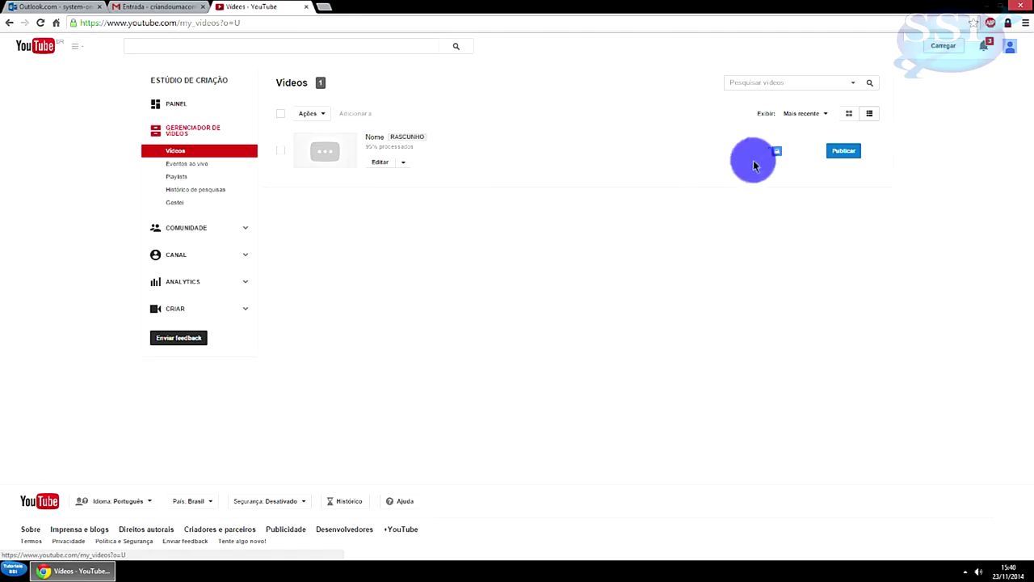
left_click(408, 167)
left_click(402, 194)
left_click(576, 318)
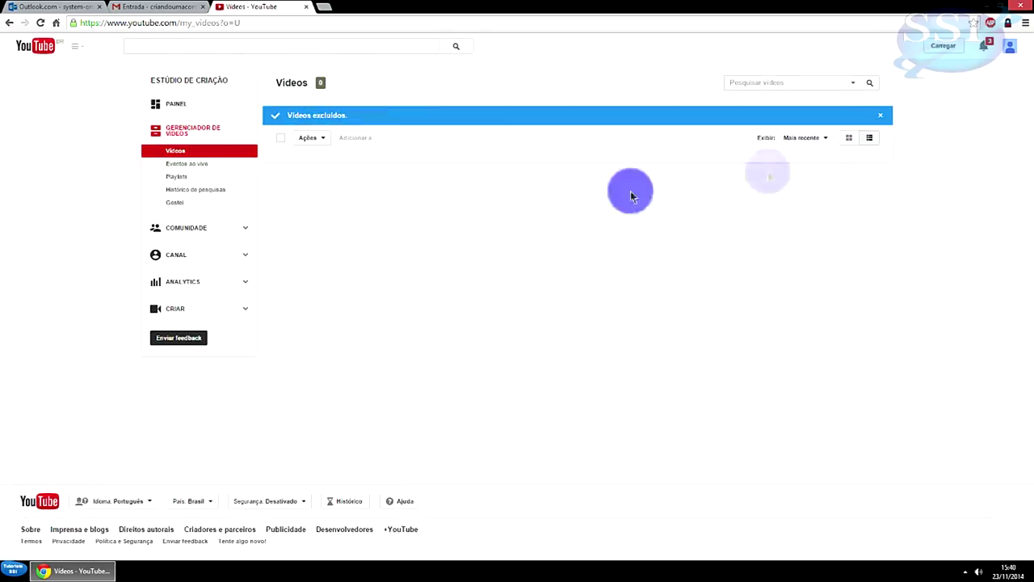
Step: Open the additional features from the account settings and show the phone verification form with the text-message code option selected
left_click(1009, 46)
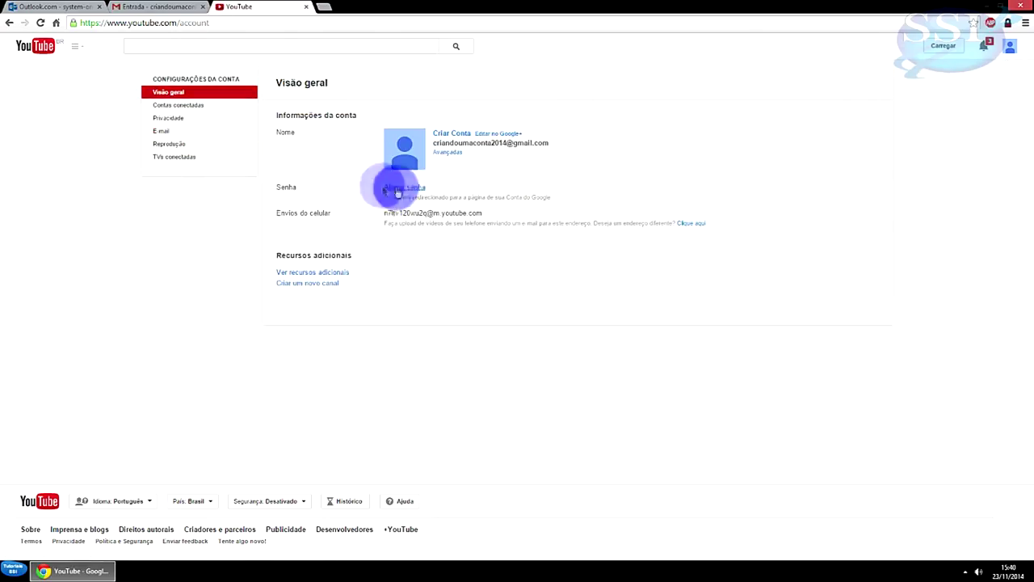
left_click(398, 191)
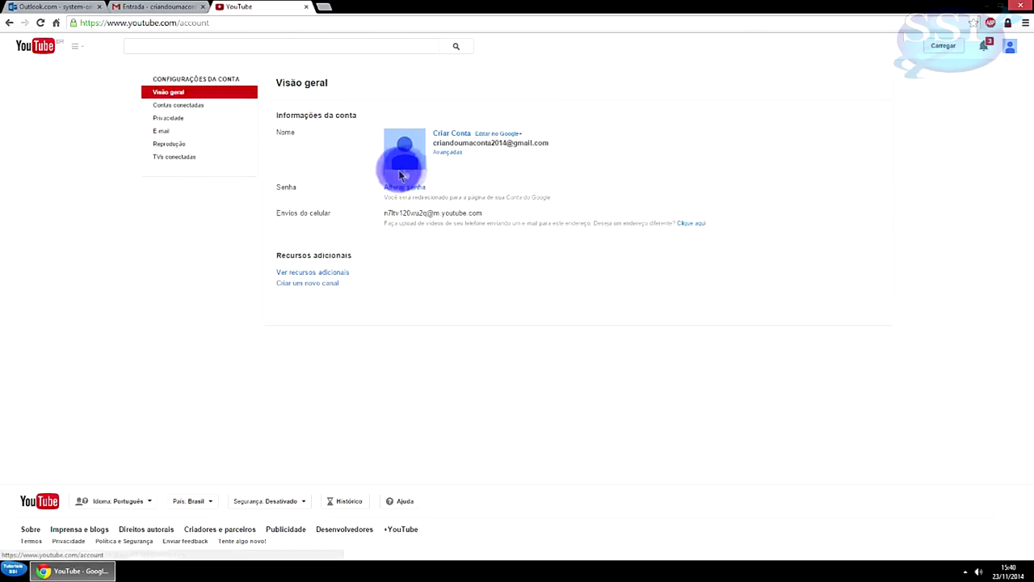
left_click(345, 274)
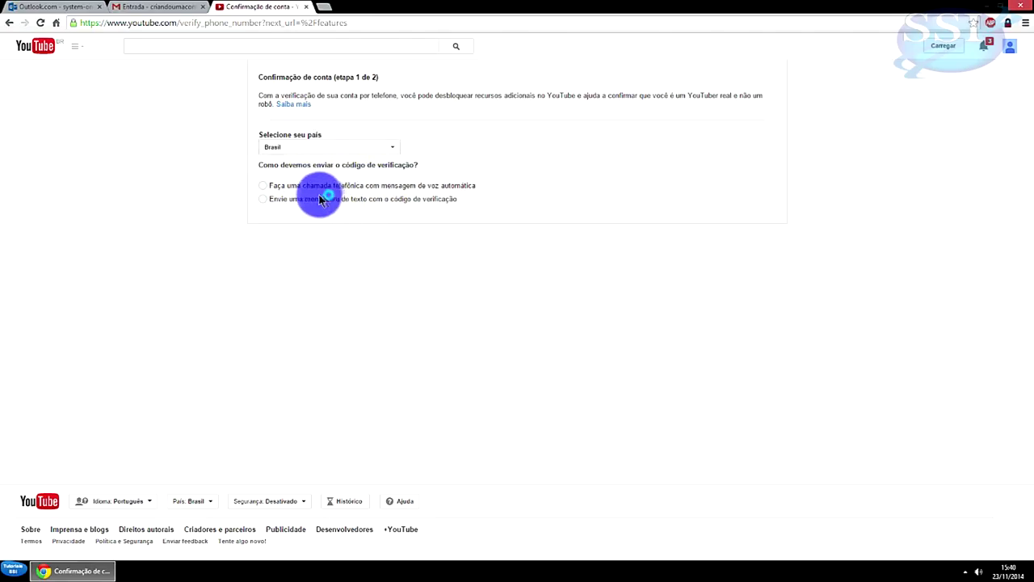
left_click(263, 199)
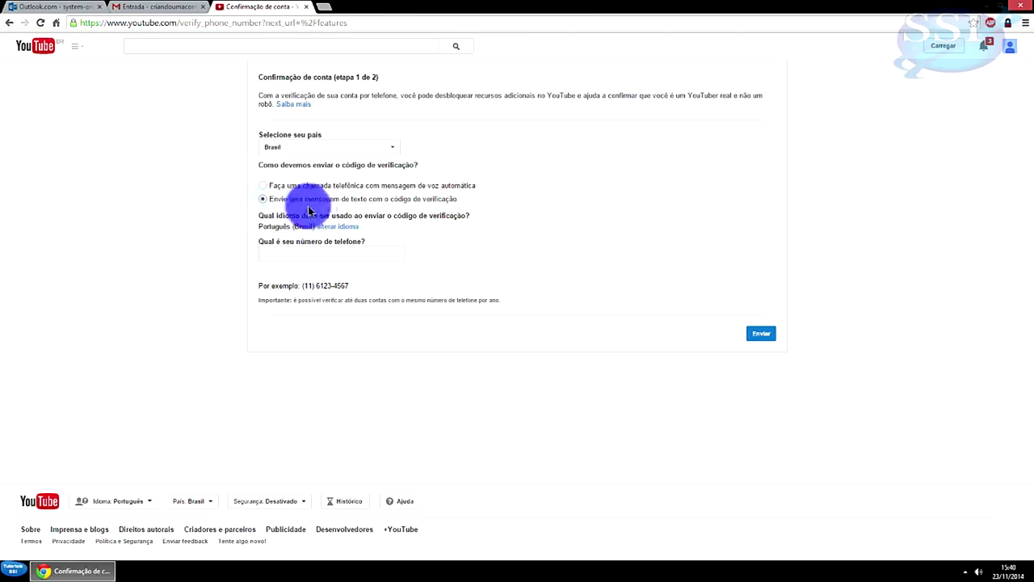
left_click(386, 255)
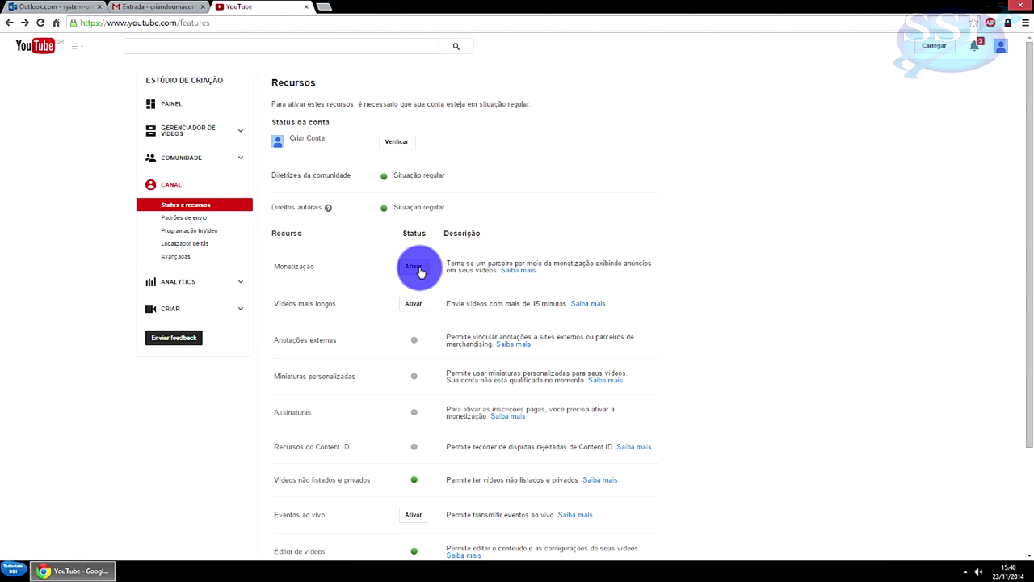
Step: Activate the channel's account for monetization, agreeing to all three contract terms and acknowledging the revenue instructions
left_click(414, 268)
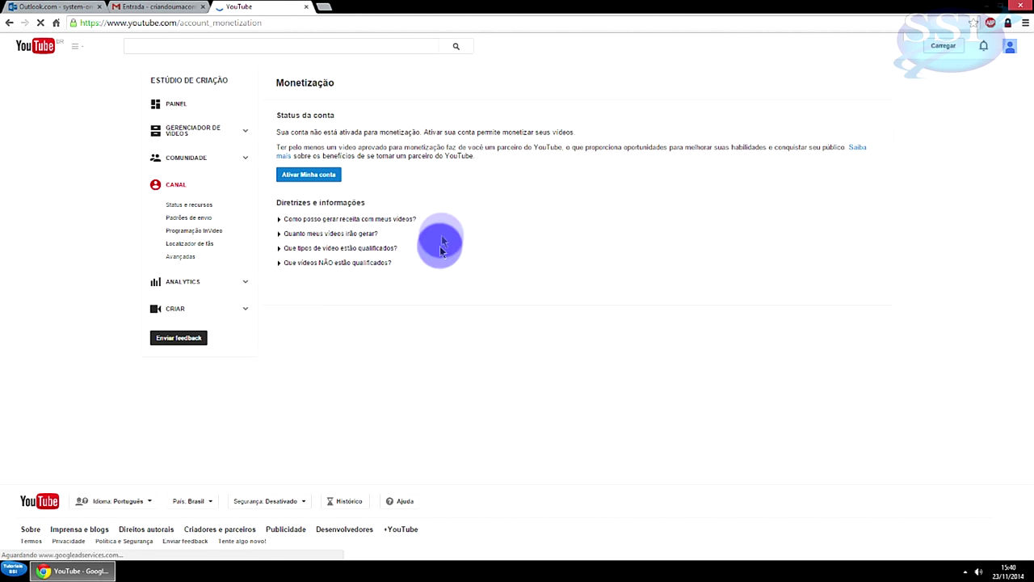
left_click(312, 176)
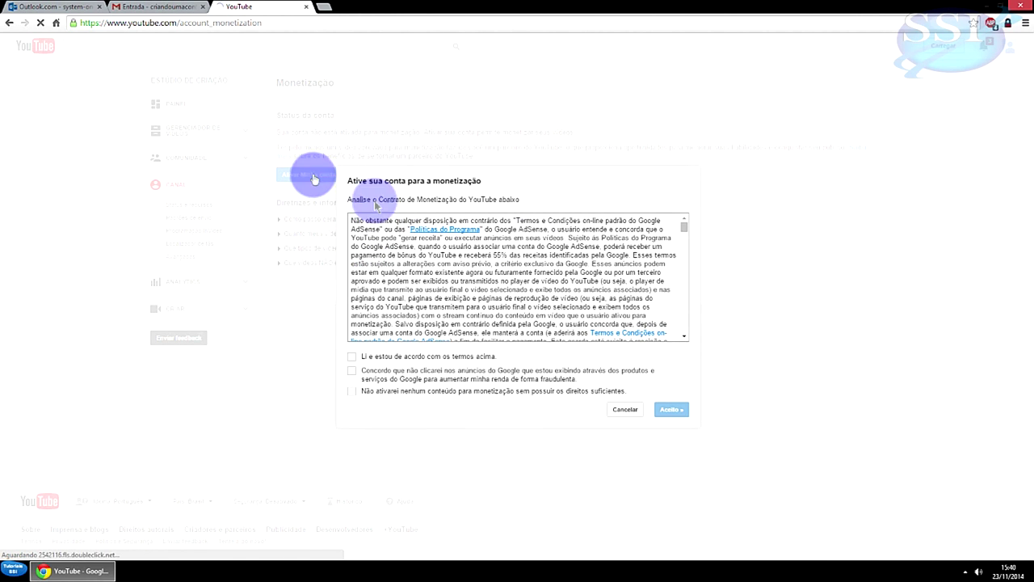
left_click(409, 360)
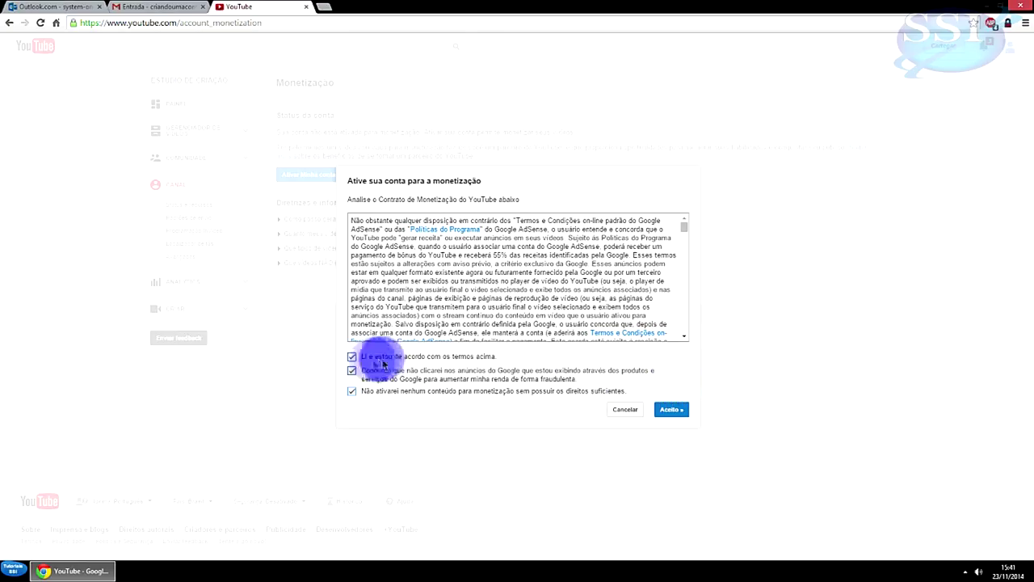
left_click(672, 412)
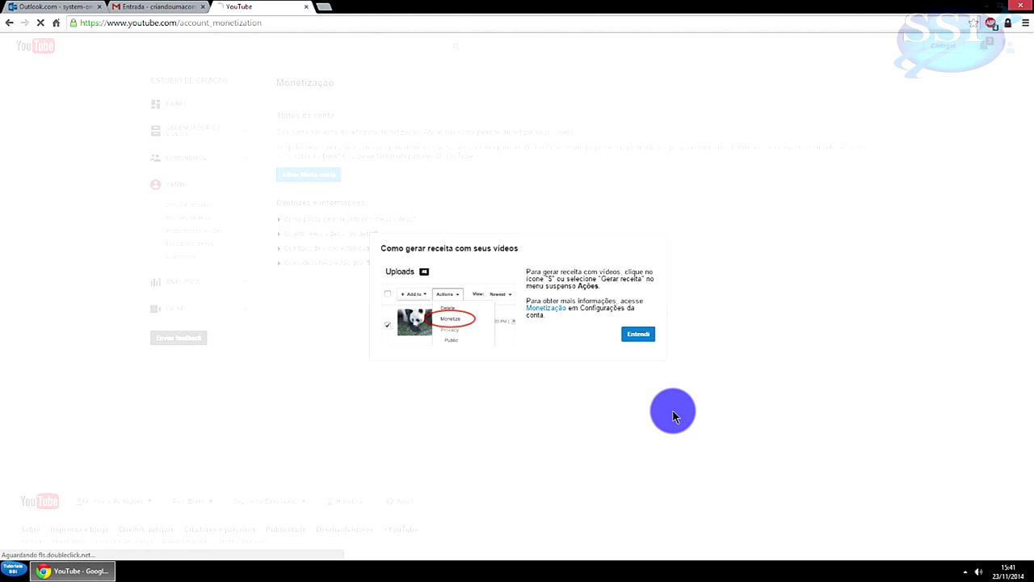
left_click(639, 338)
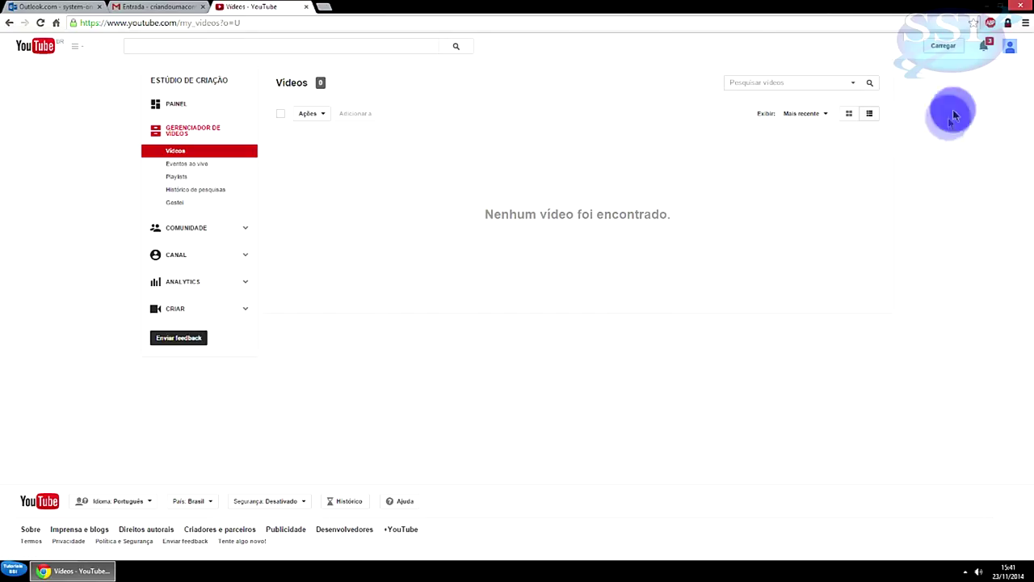
Step: Upload the video file MOV01027 from the 08.09.2014 camera folder
left_click(941, 50)
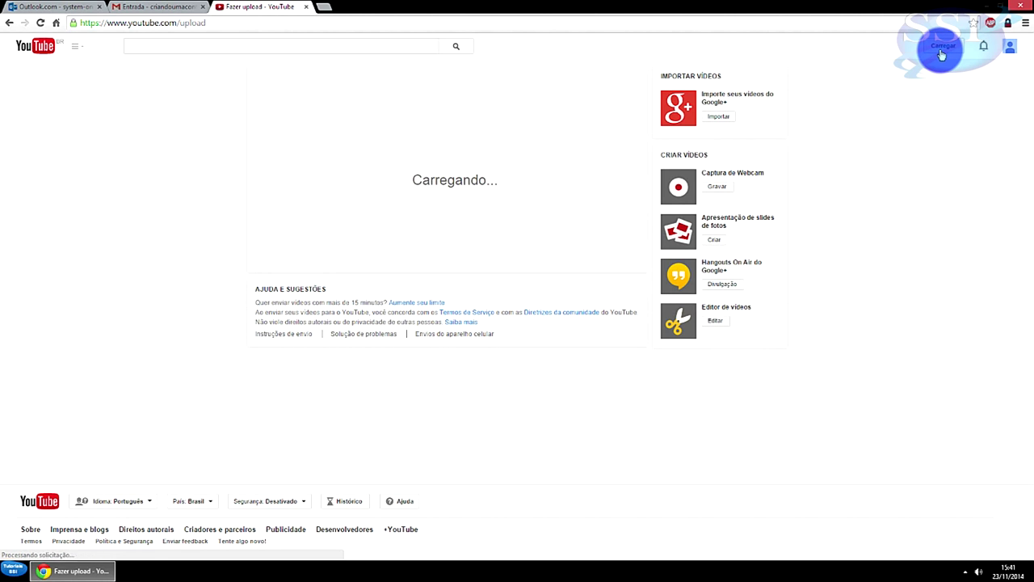
left_click(451, 158)
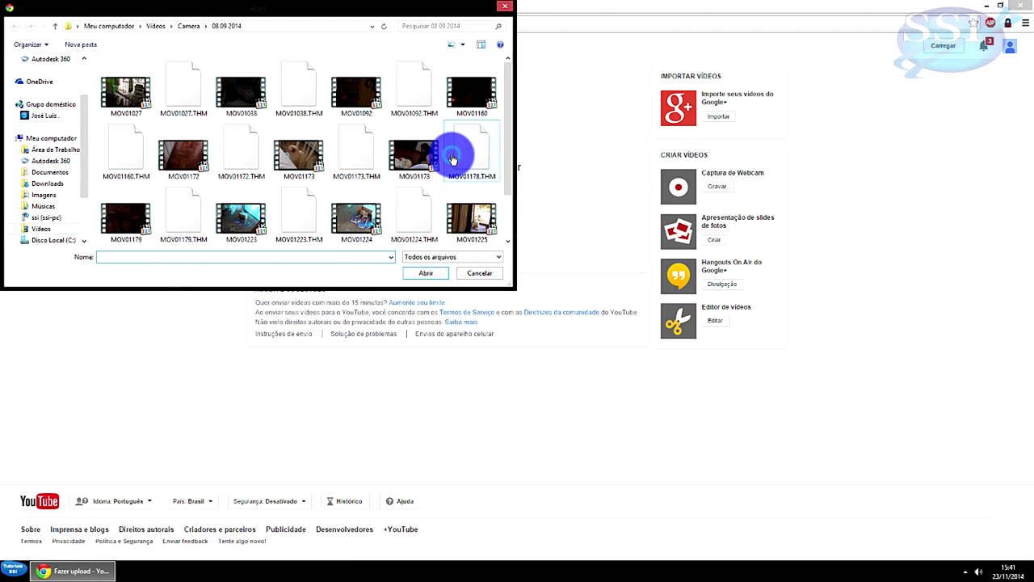
left_click(130, 90)
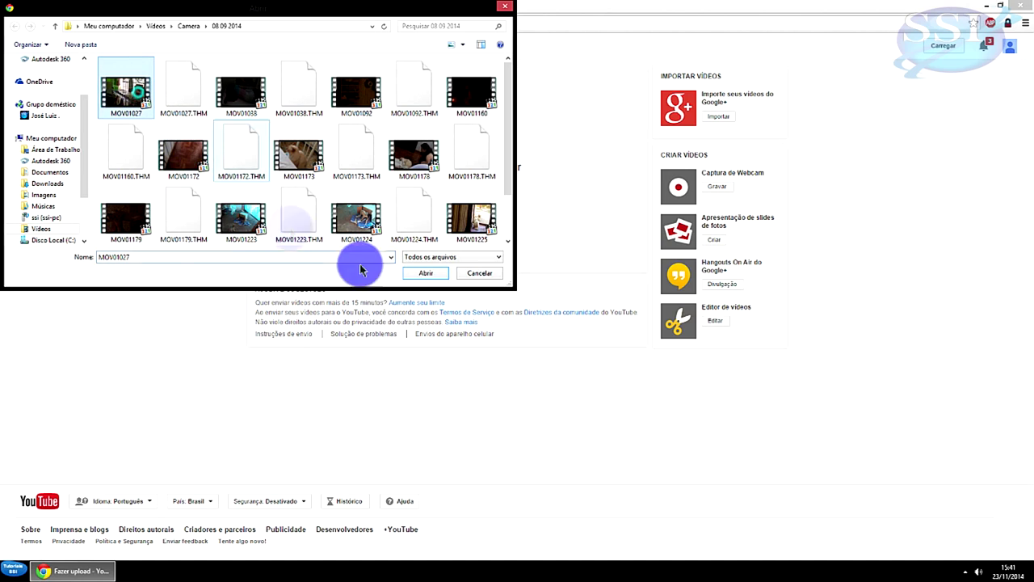
left_click(426, 273)
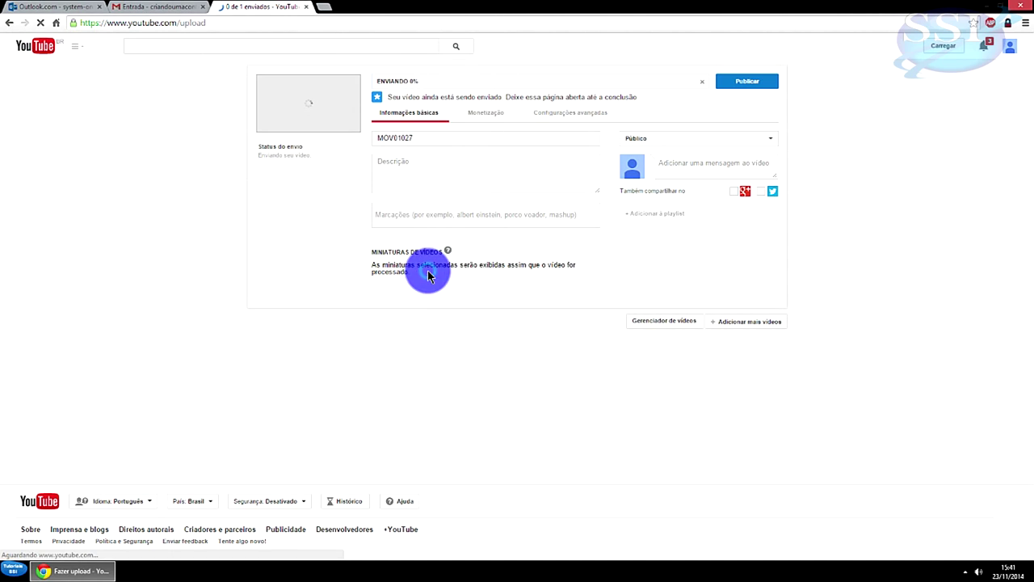
Step: Enable "Gerar receita com anúncios" for the uploading video and accept the commercial rights confirmation
left_click(488, 117)
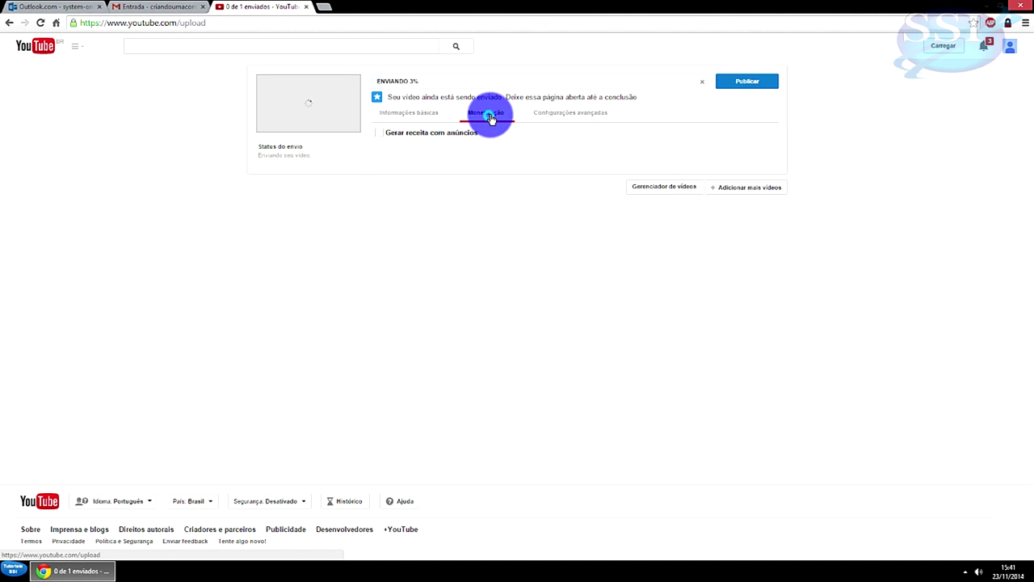
left_click(381, 133)
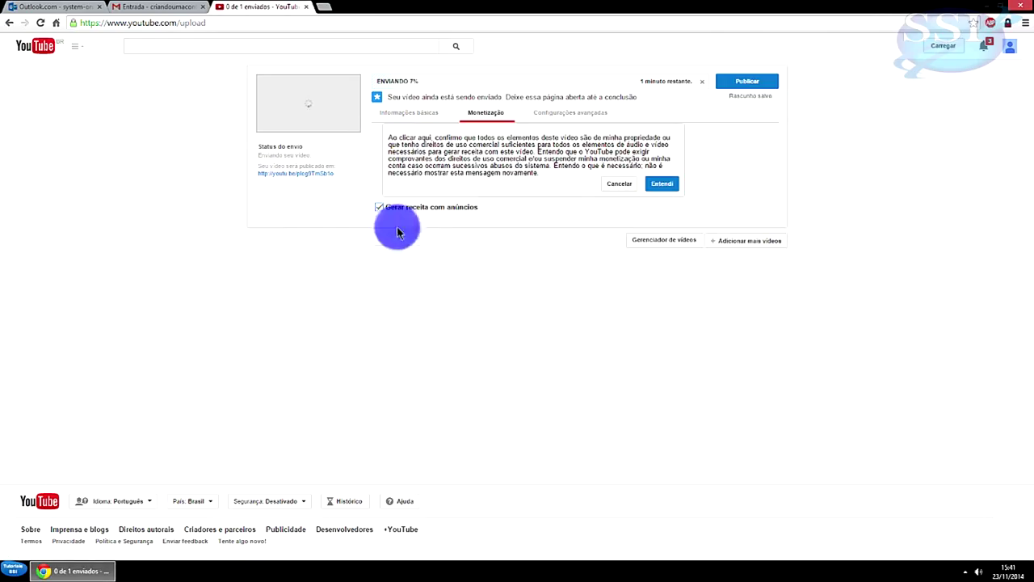
left_click(658, 185)
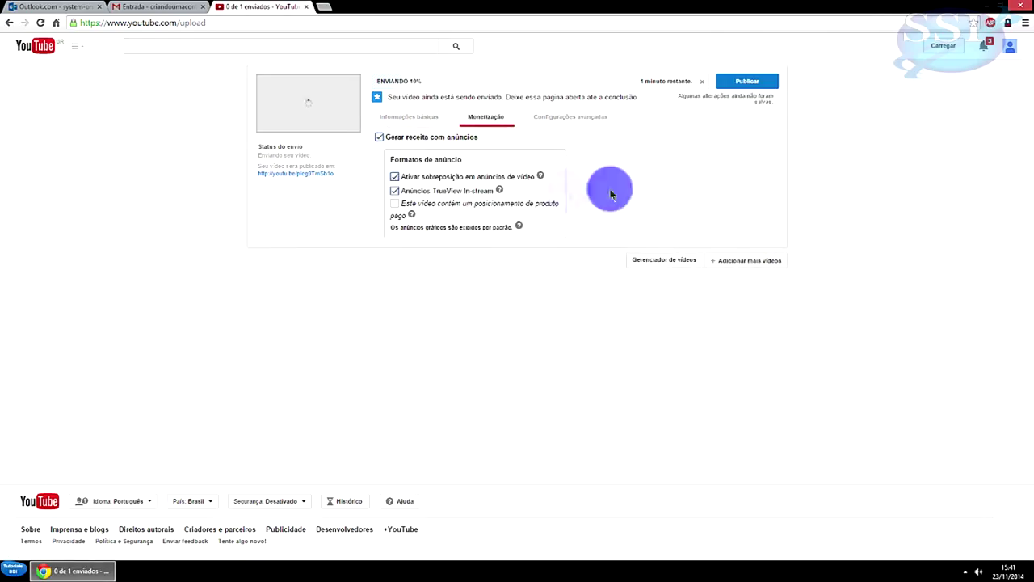